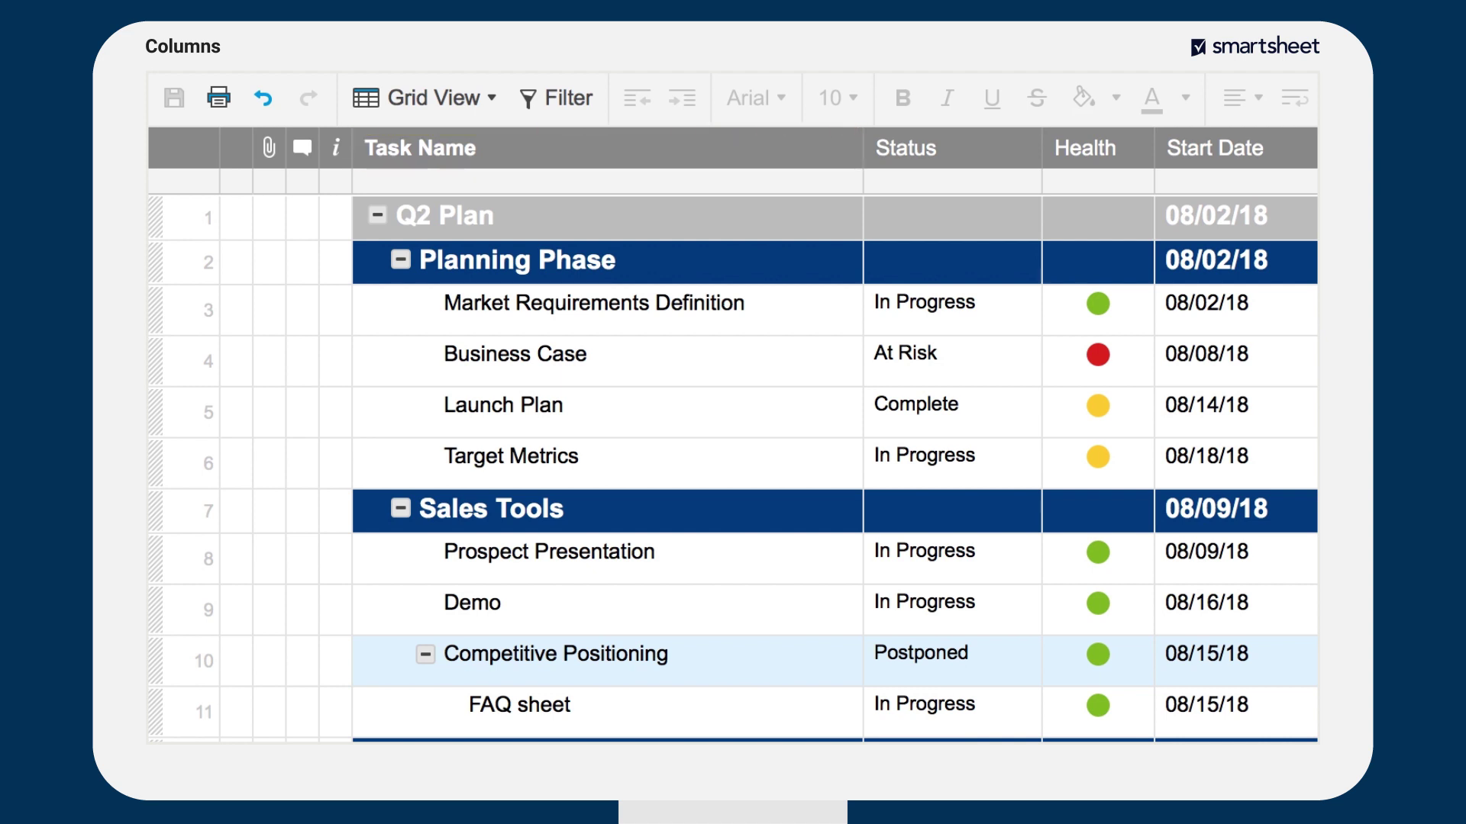
Step: Toggle the Q2 Plan hierarchy, then make Assigned To a Contact List allowing multiple contacts
left_click(377, 216)
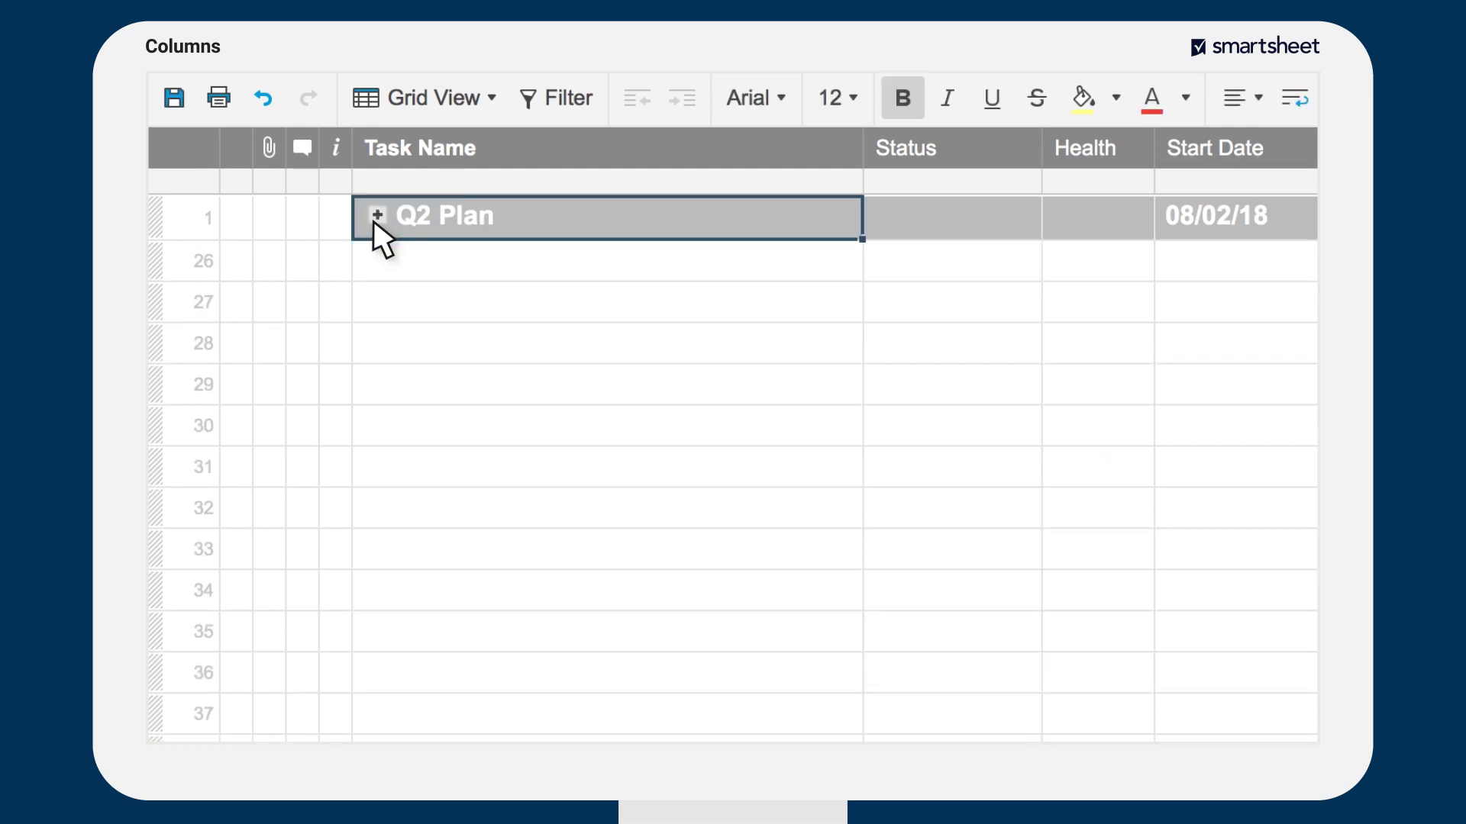
left_click(377, 217)
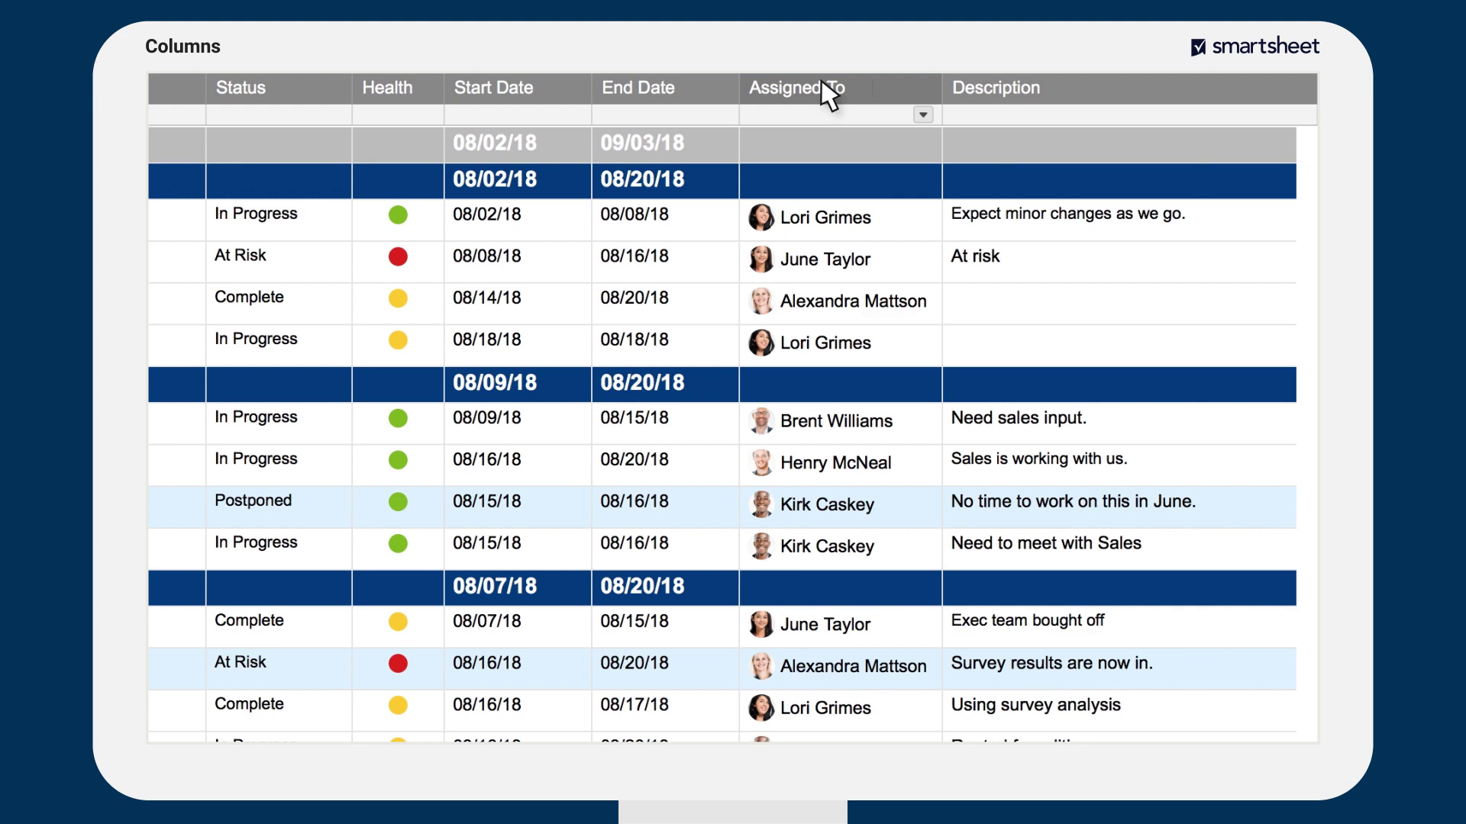
right_click(827, 94)
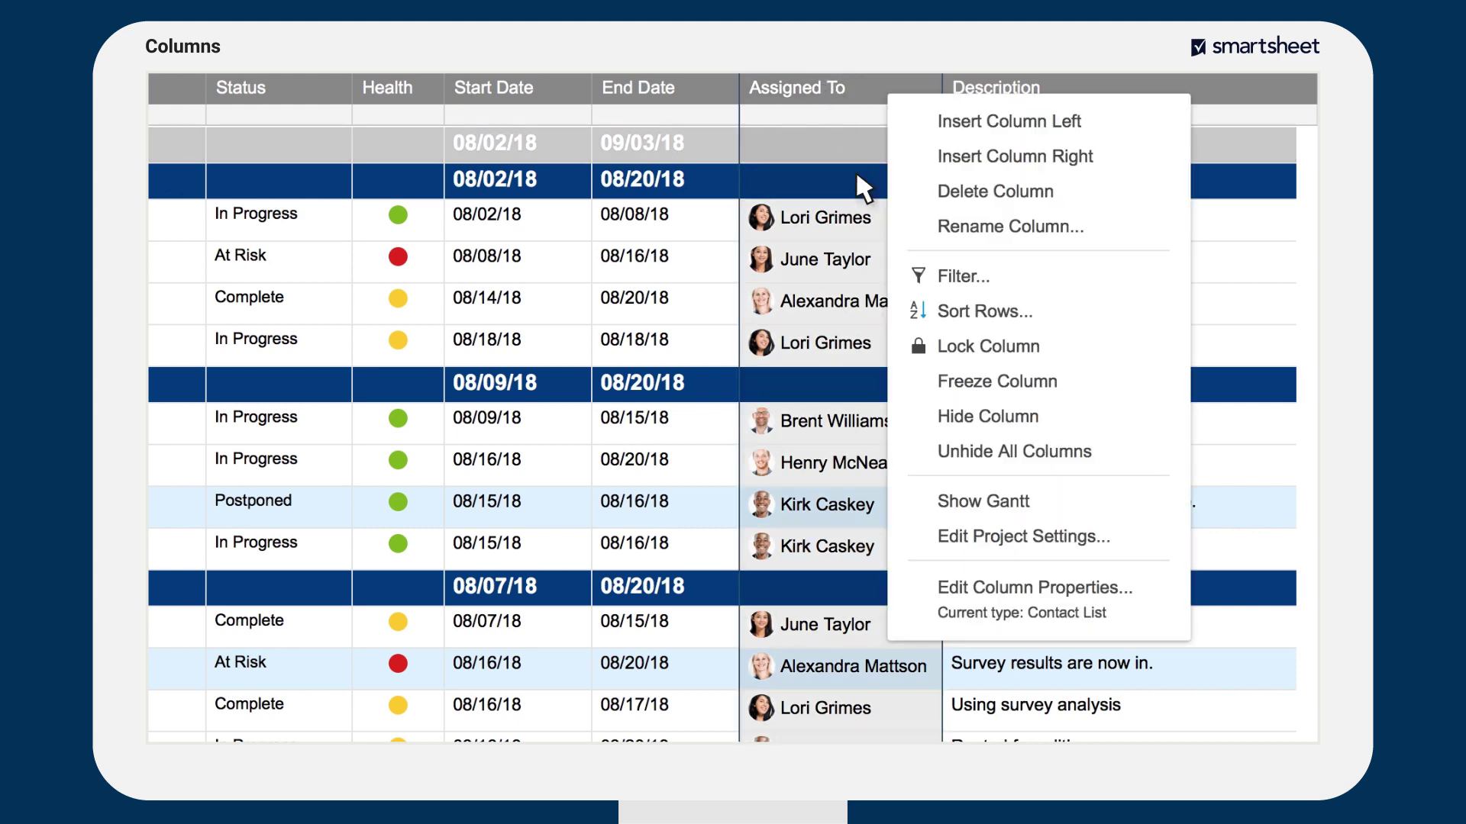
left_click(1013, 593)
left_click(500, 423)
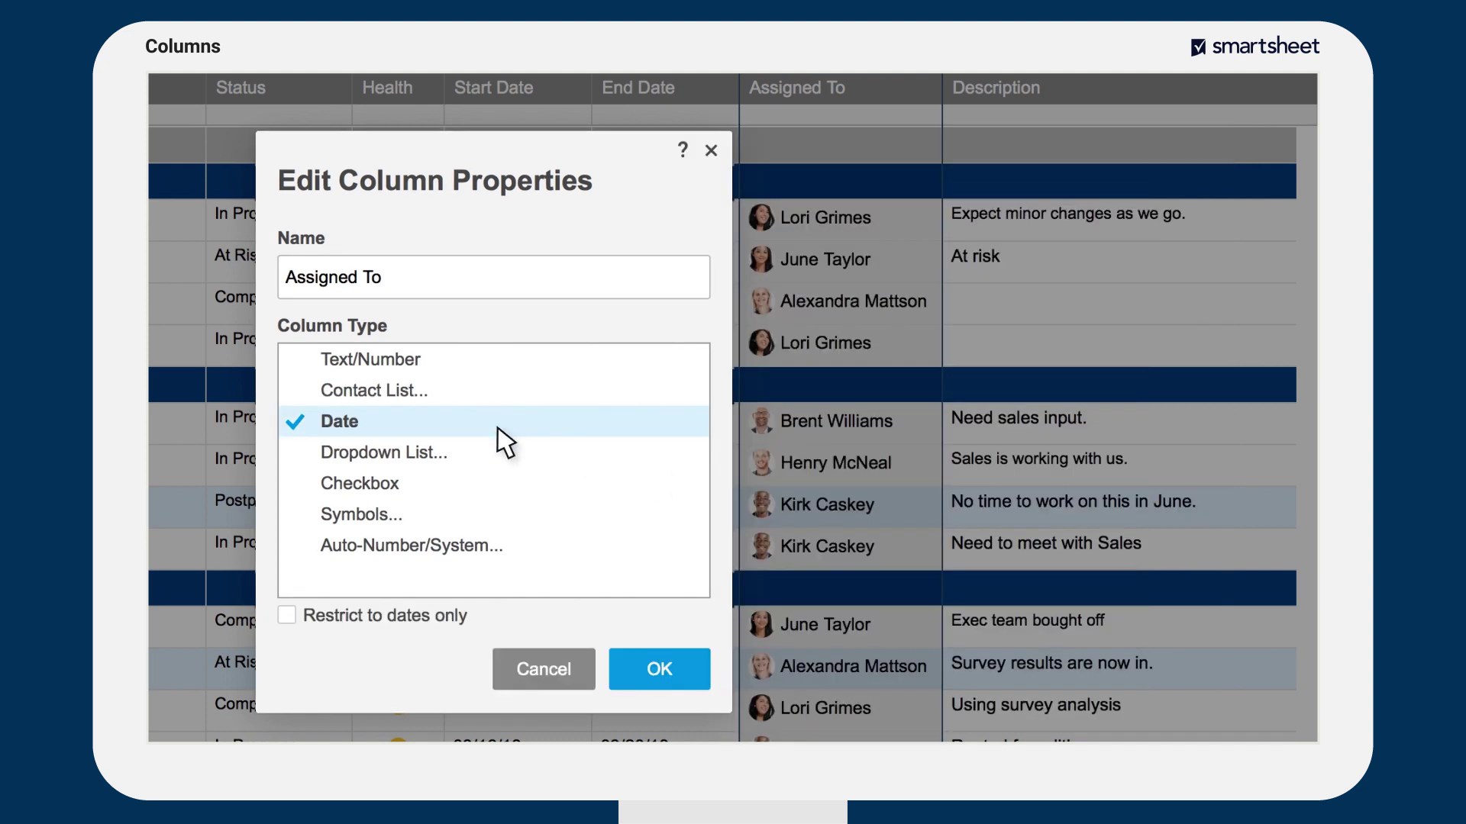
left_click(504, 455)
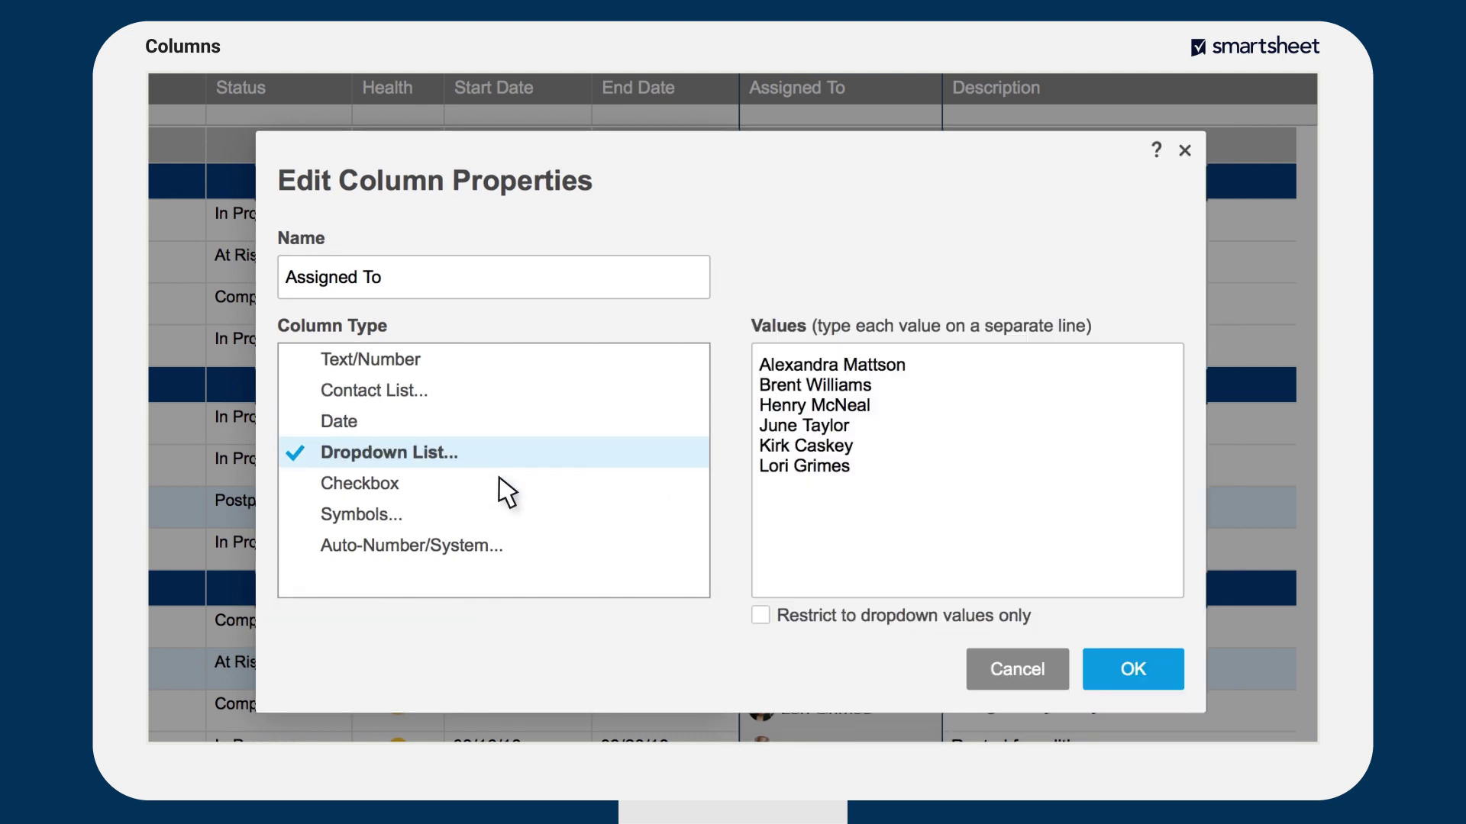
left_click(506, 487)
left_click(508, 516)
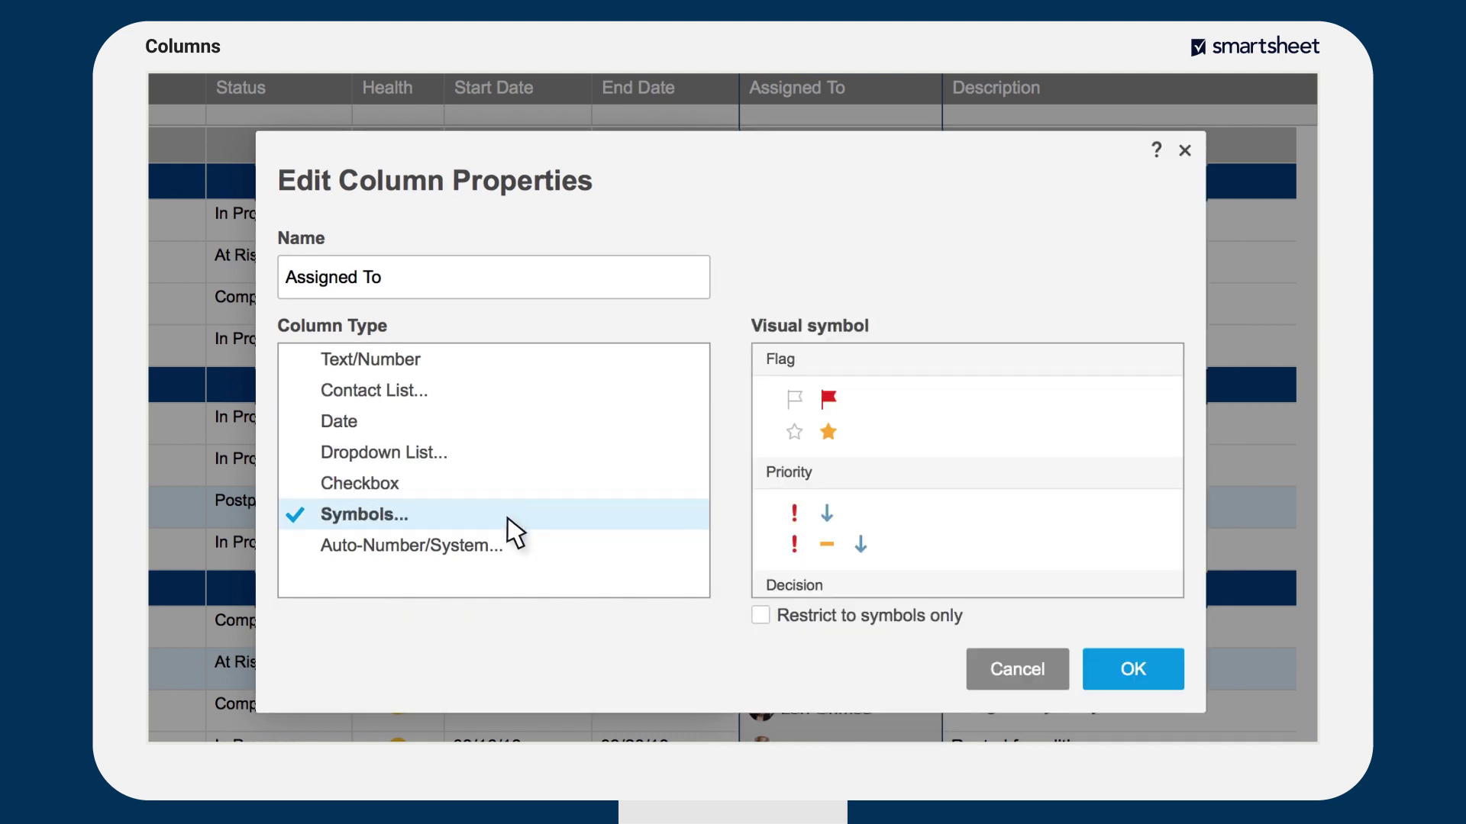
left_click(529, 552)
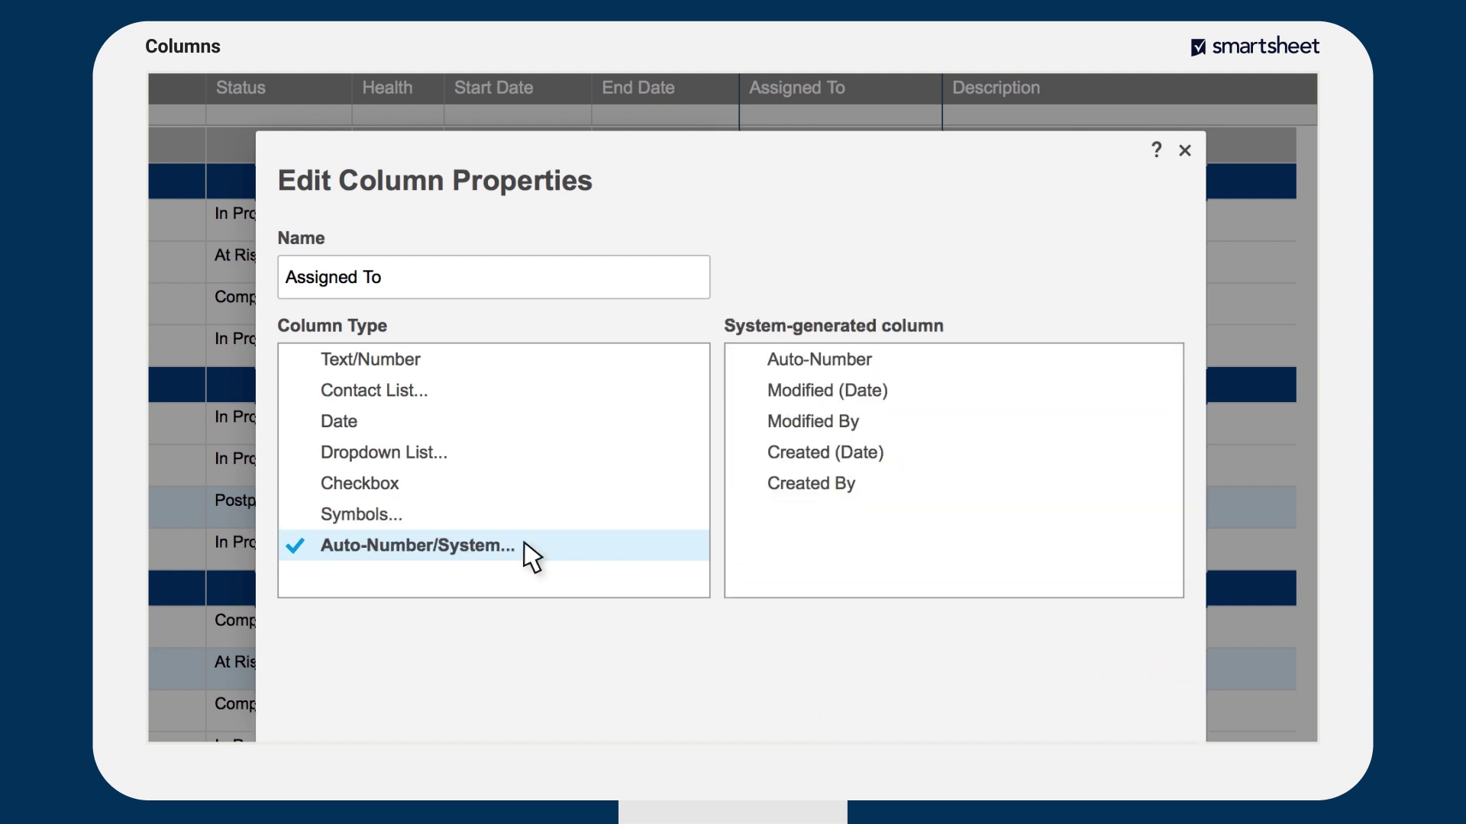
left_click(470, 397)
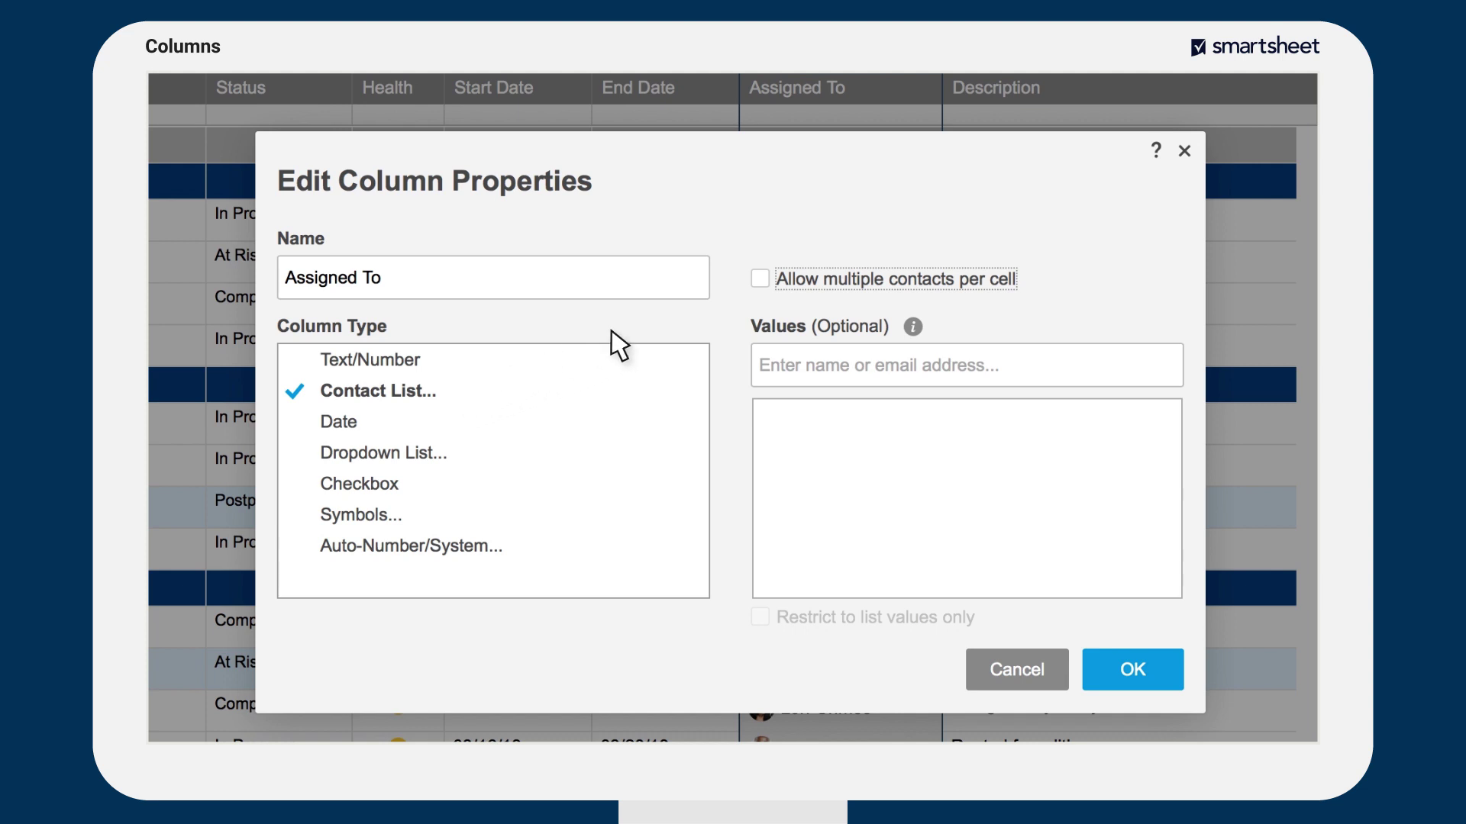
left_click(759, 279)
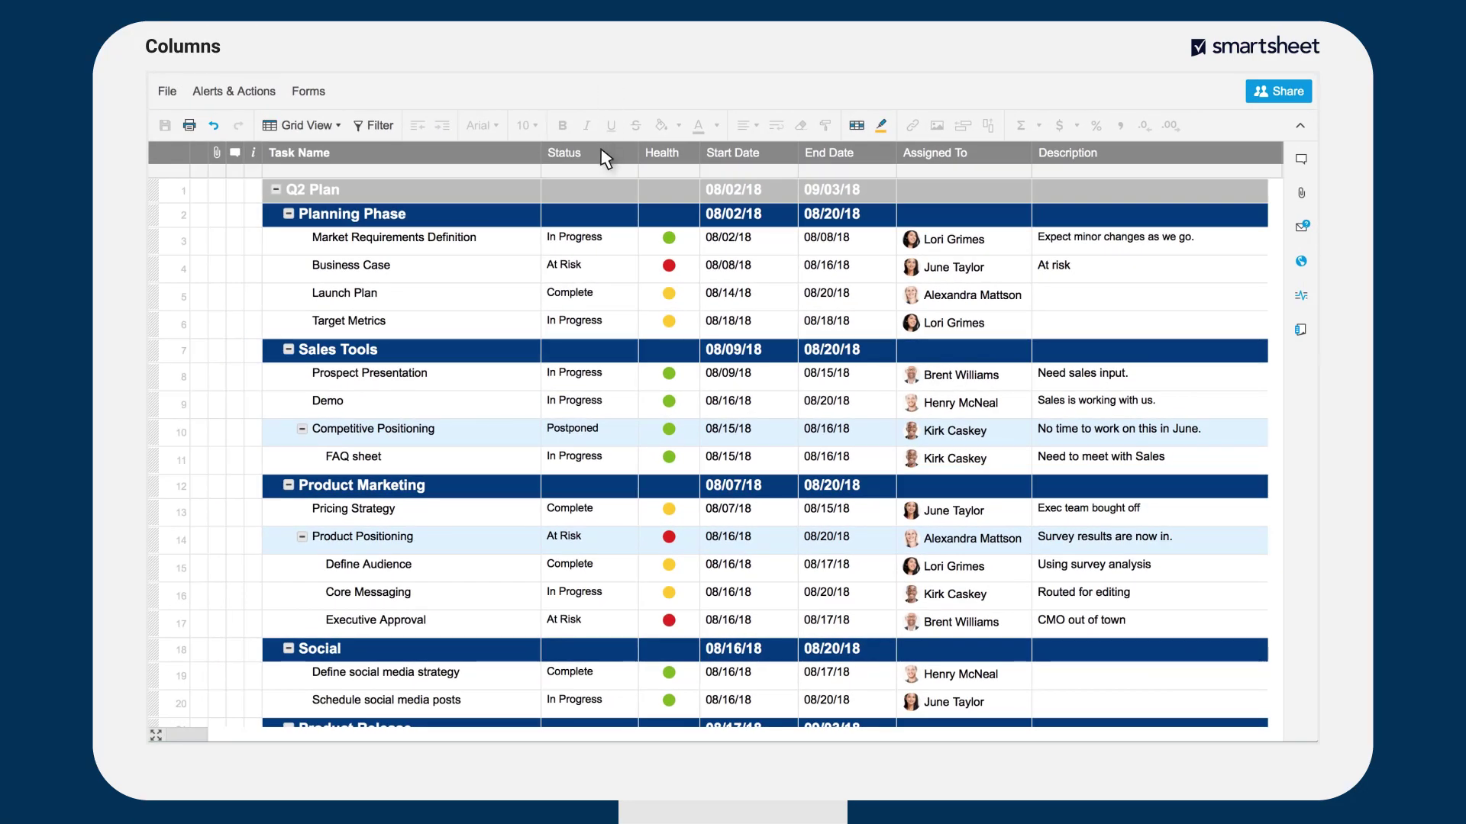
Step: Select the entire Status column of the Q2 Plan sheet
left_click(611, 153)
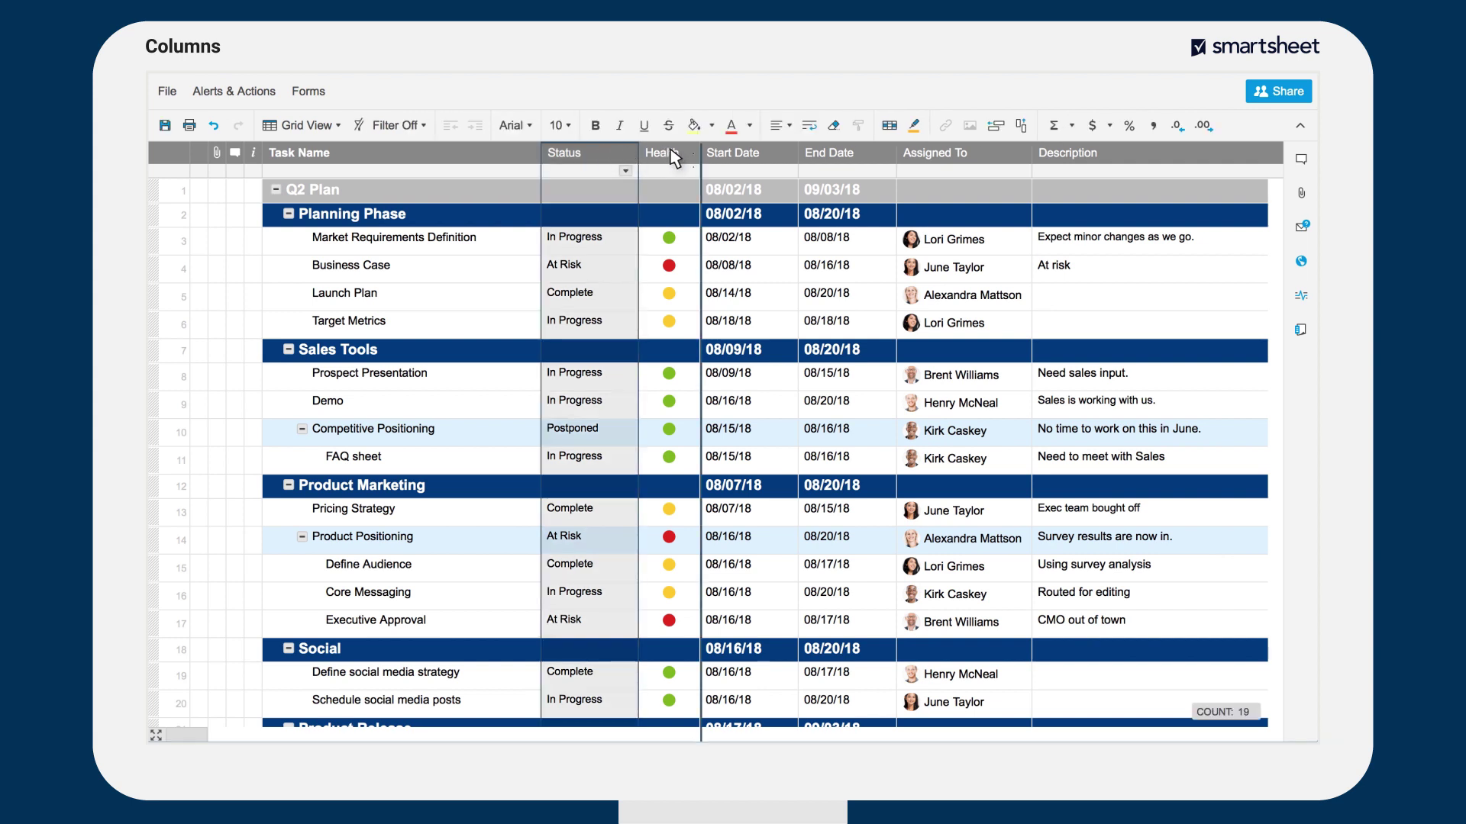
Step: Try moving Status past Health, hide Description, and lock the Assigned To column
left_click_drag(610, 153, 562, 153)
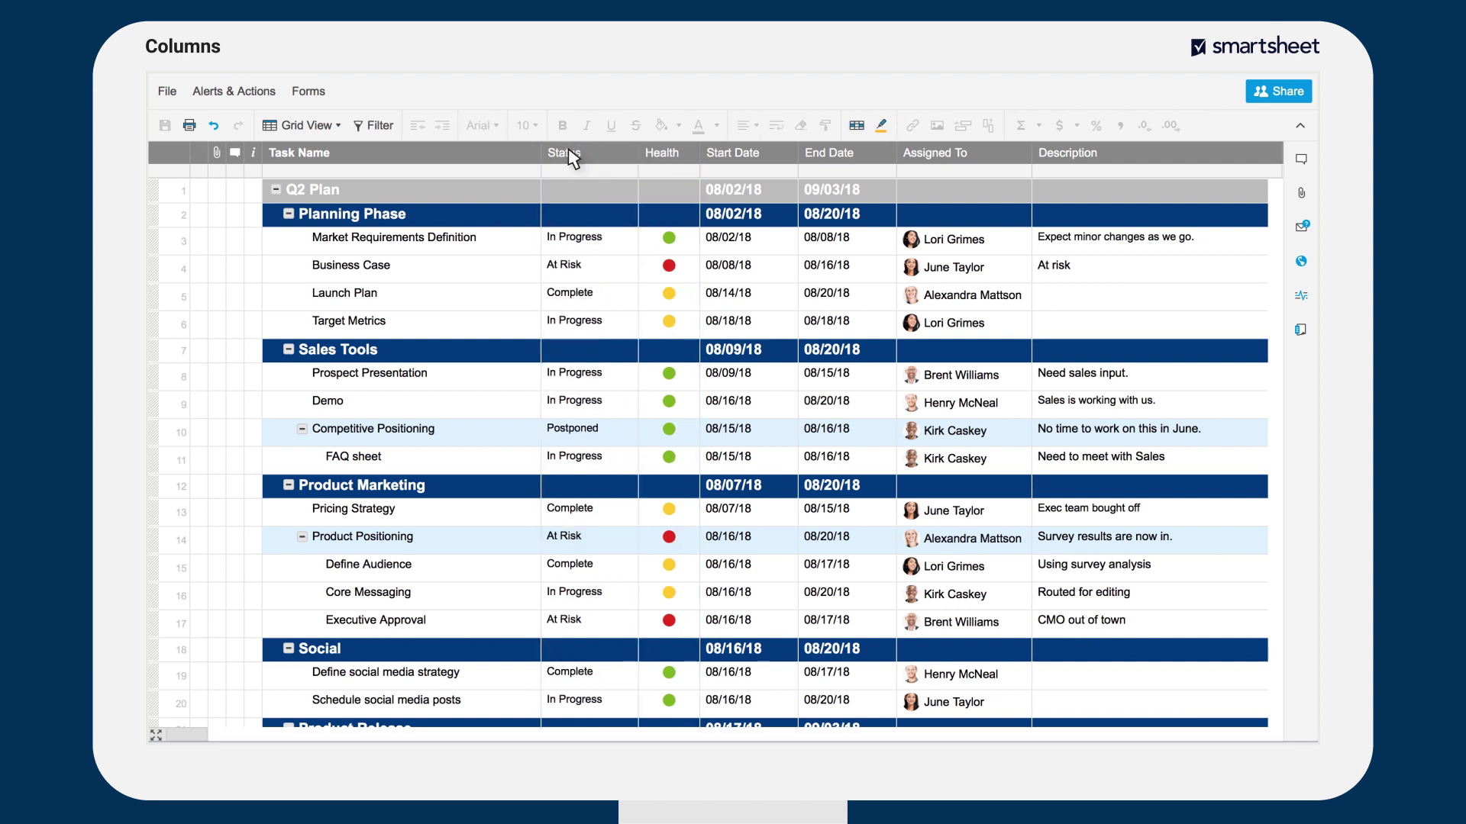
right_click(1121, 157)
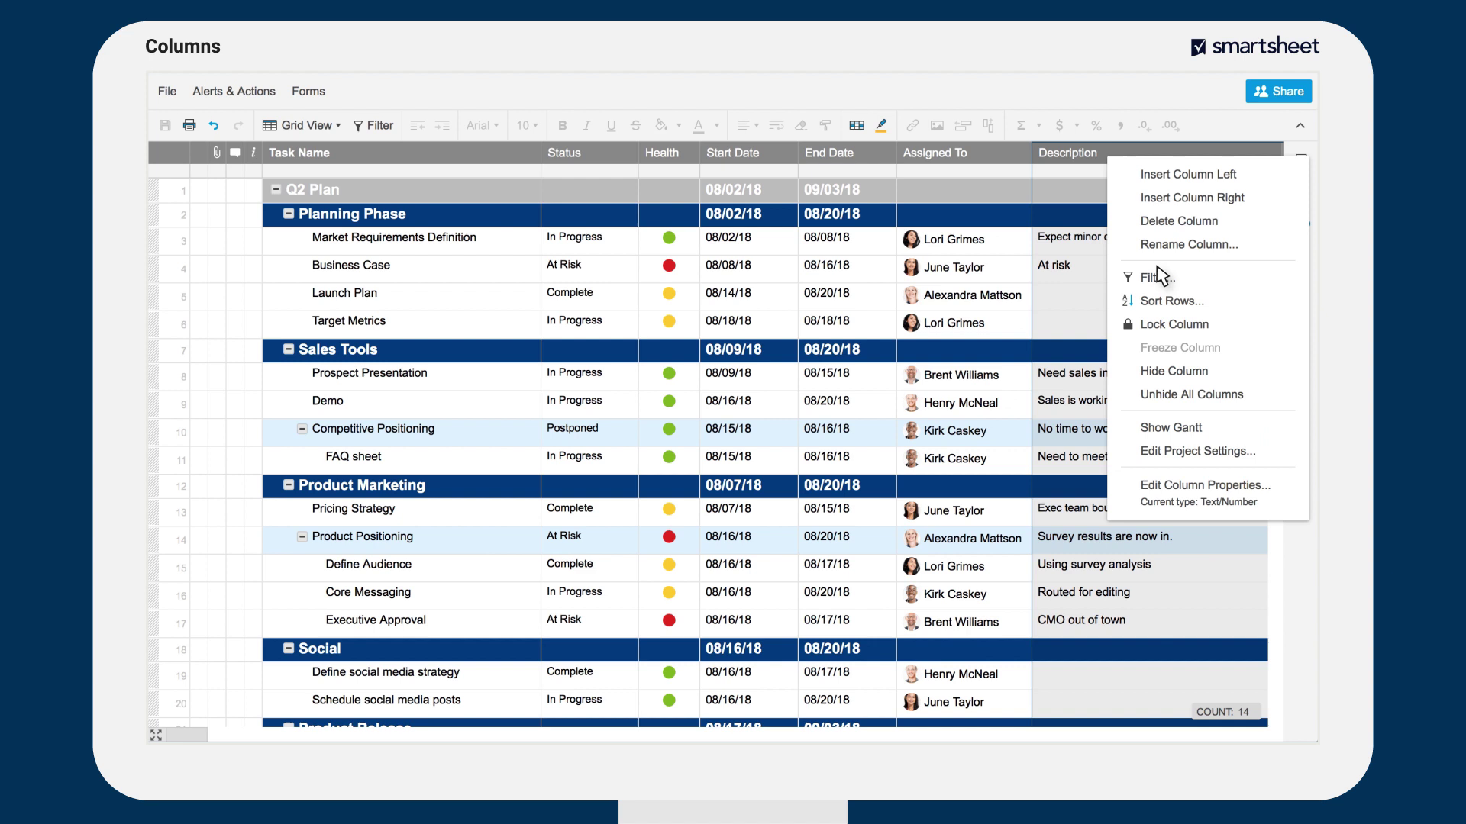
left_click(1194, 381)
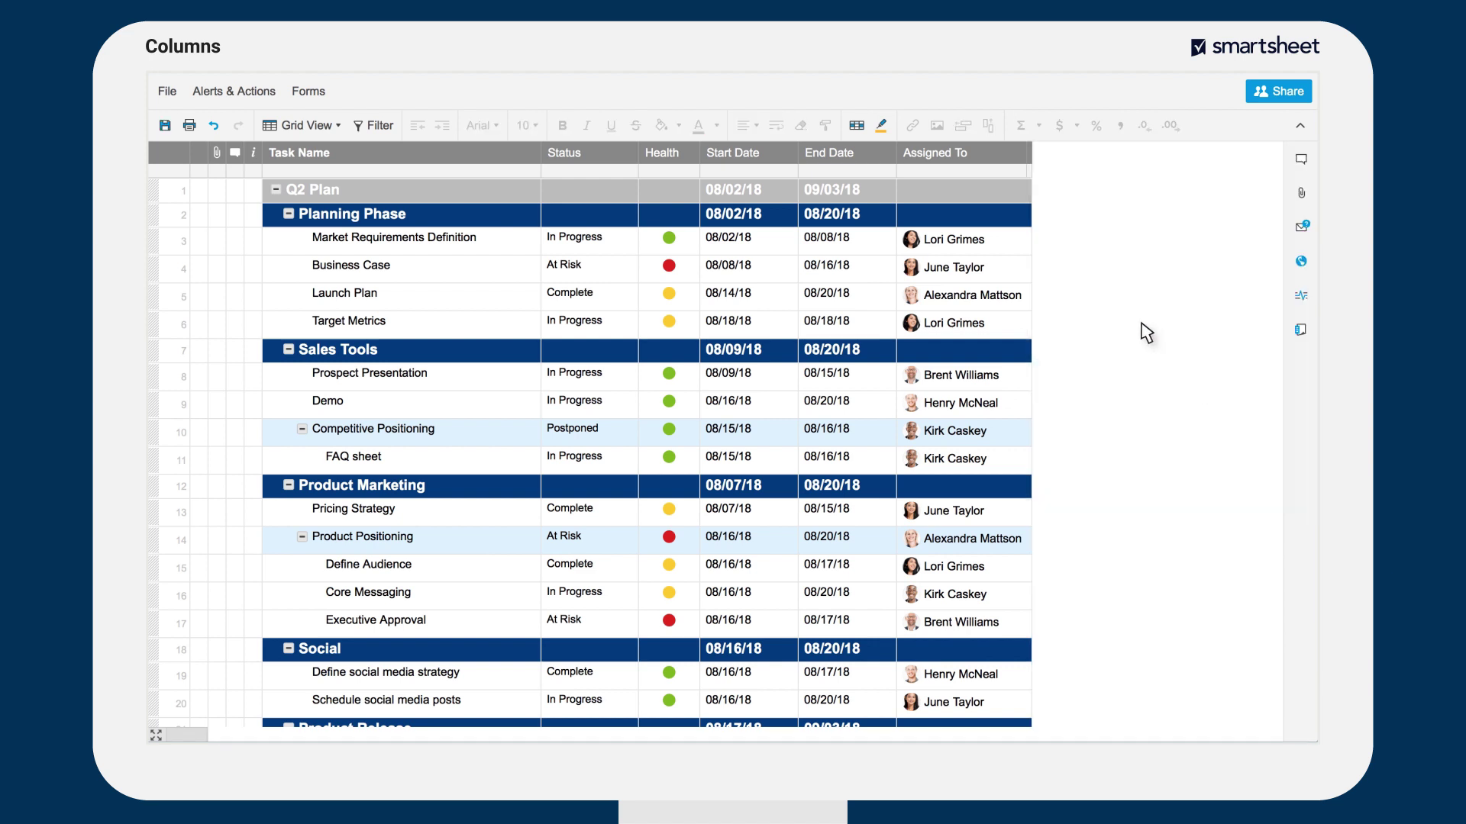
right_click(965, 152)
left_click(1084, 324)
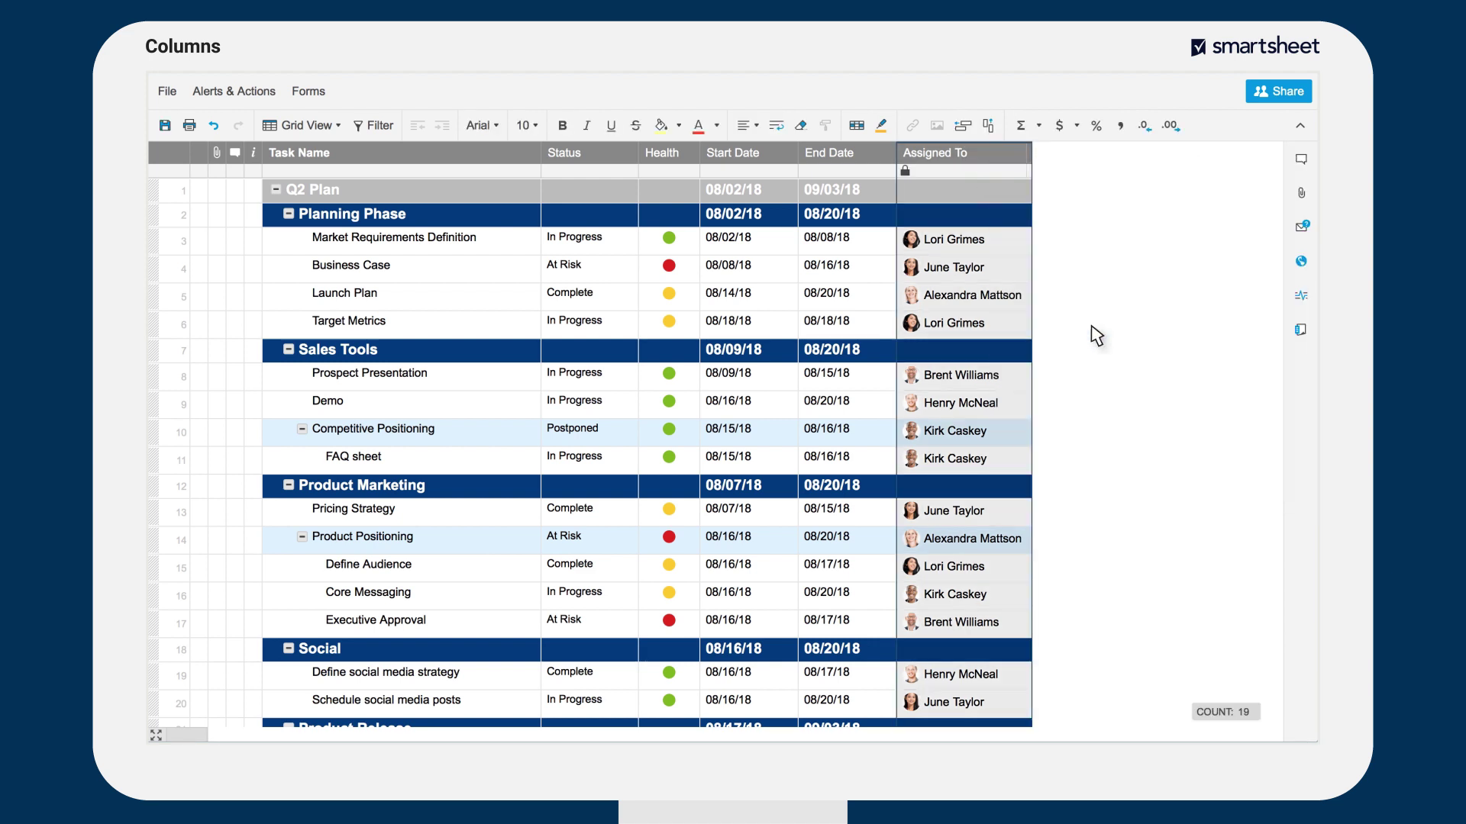
Step: Create and apply a 'Lori Grimes' filter where Assigned To has any of Lori Grimes
left_click(374, 128)
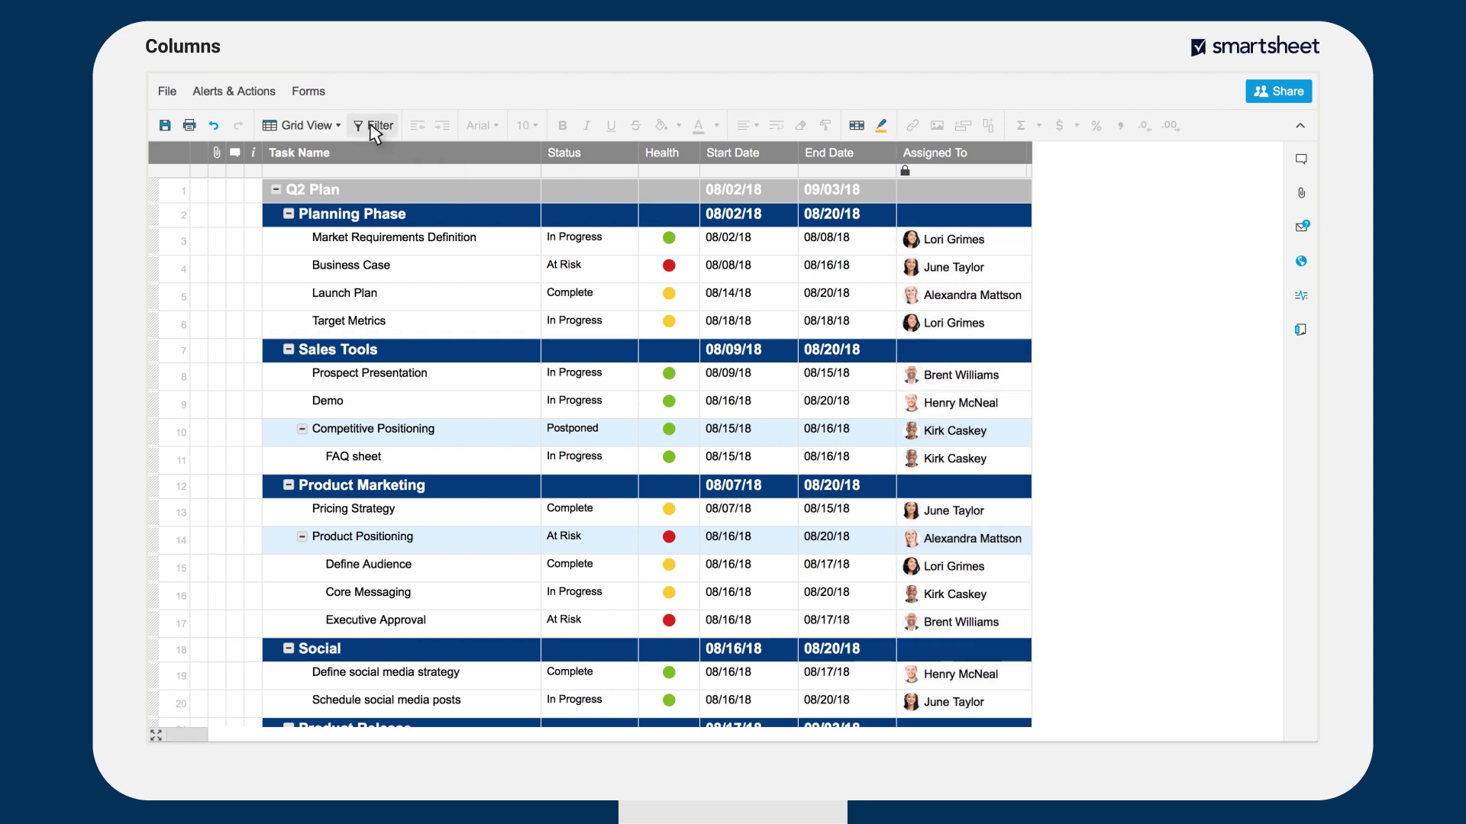
left_click(375, 129)
left_click(573, 324)
type("Lori Grimes")
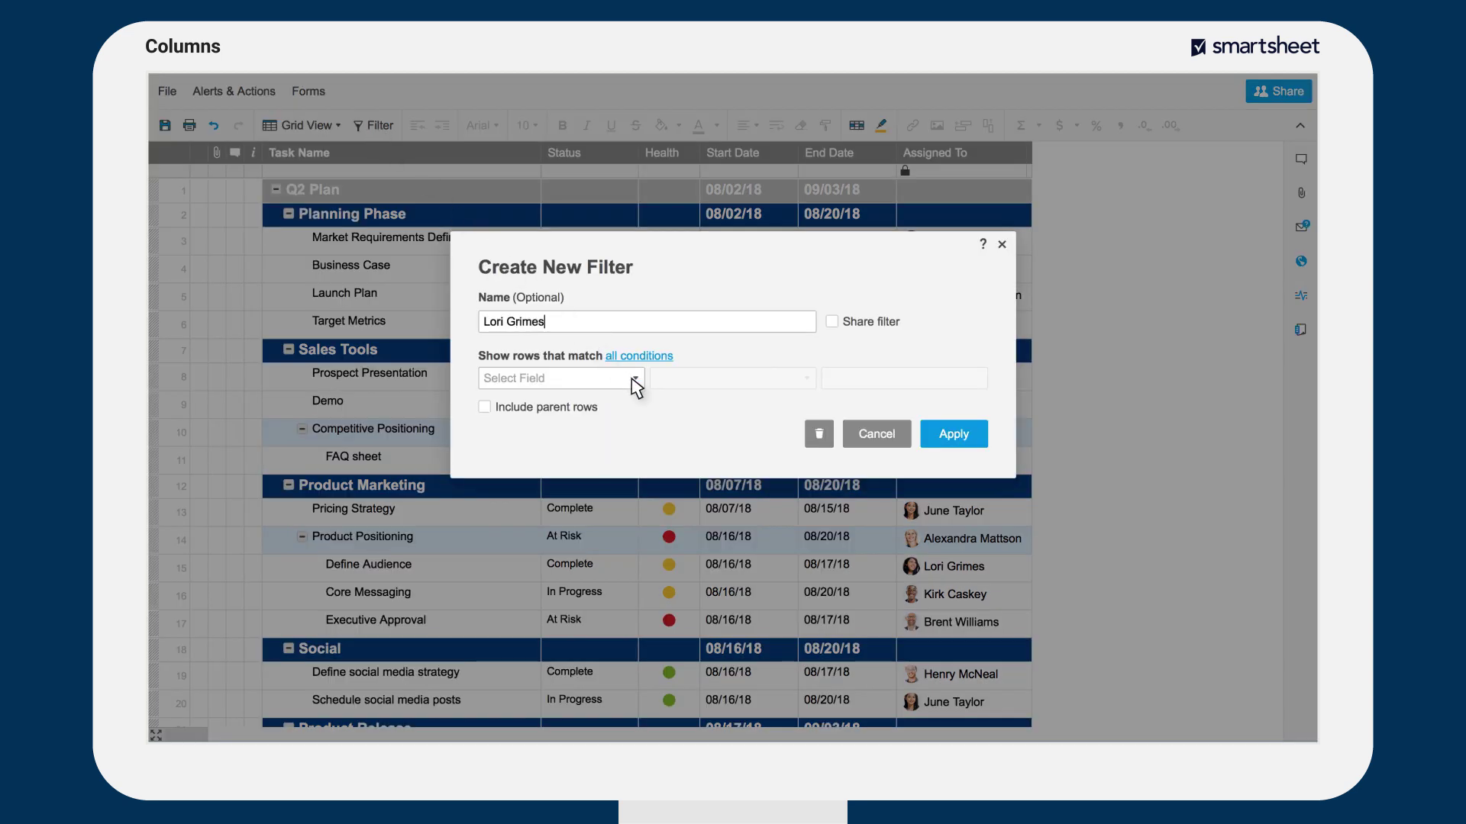
left_click(633, 380)
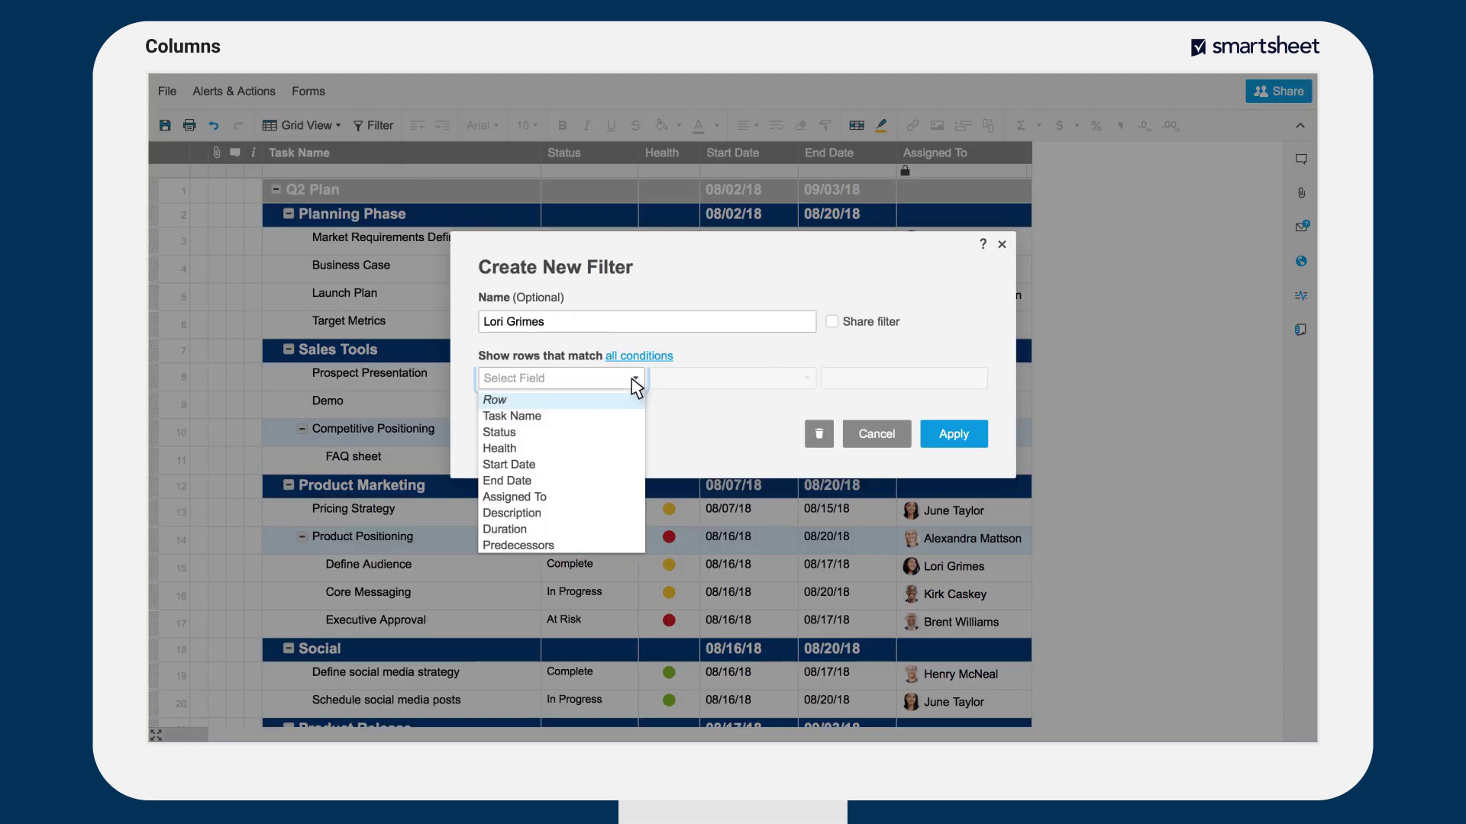
left_click(601, 502)
left_click(967, 383)
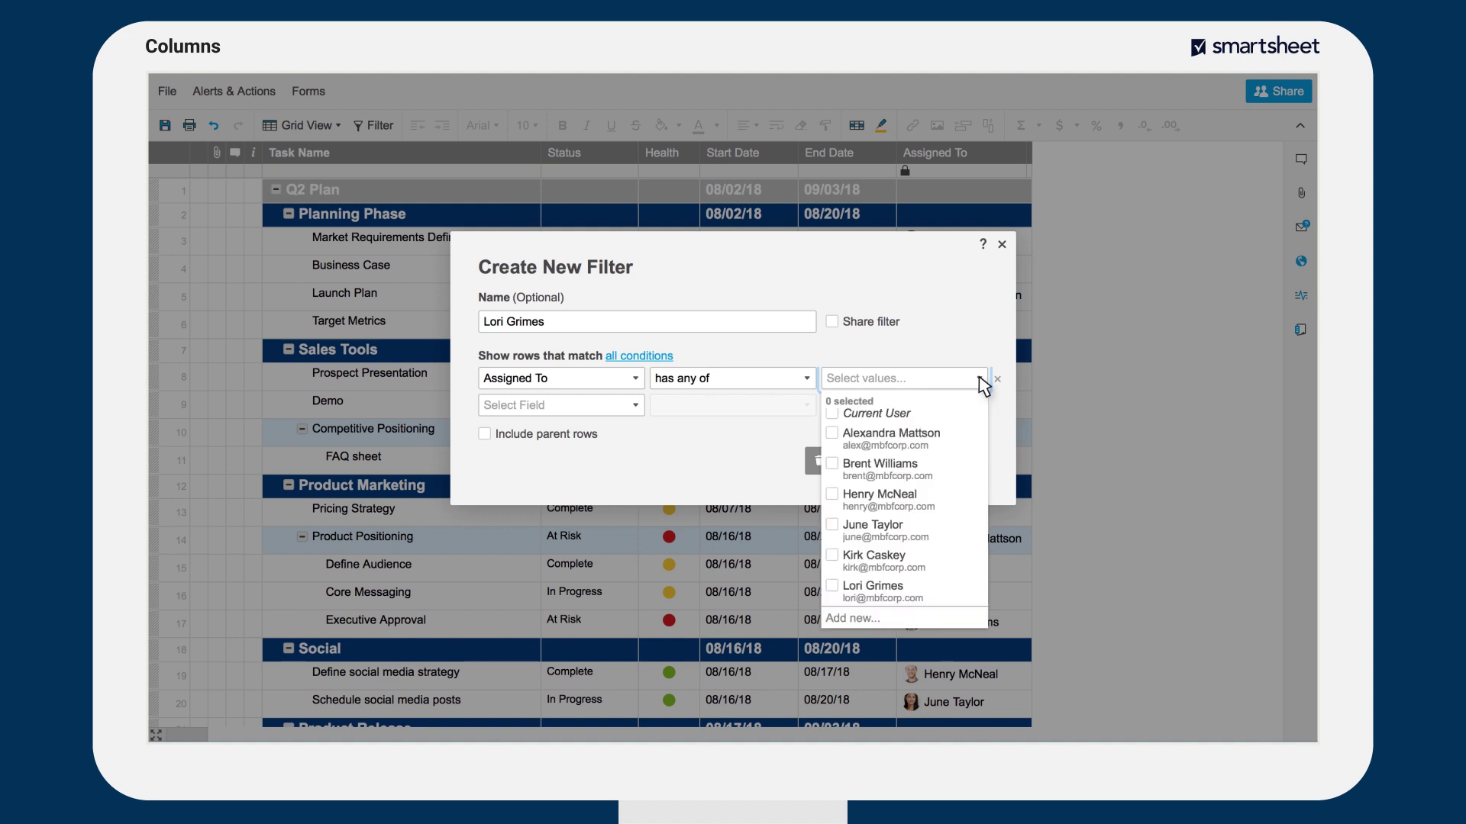
left_click(835, 591)
left_click(934, 463)
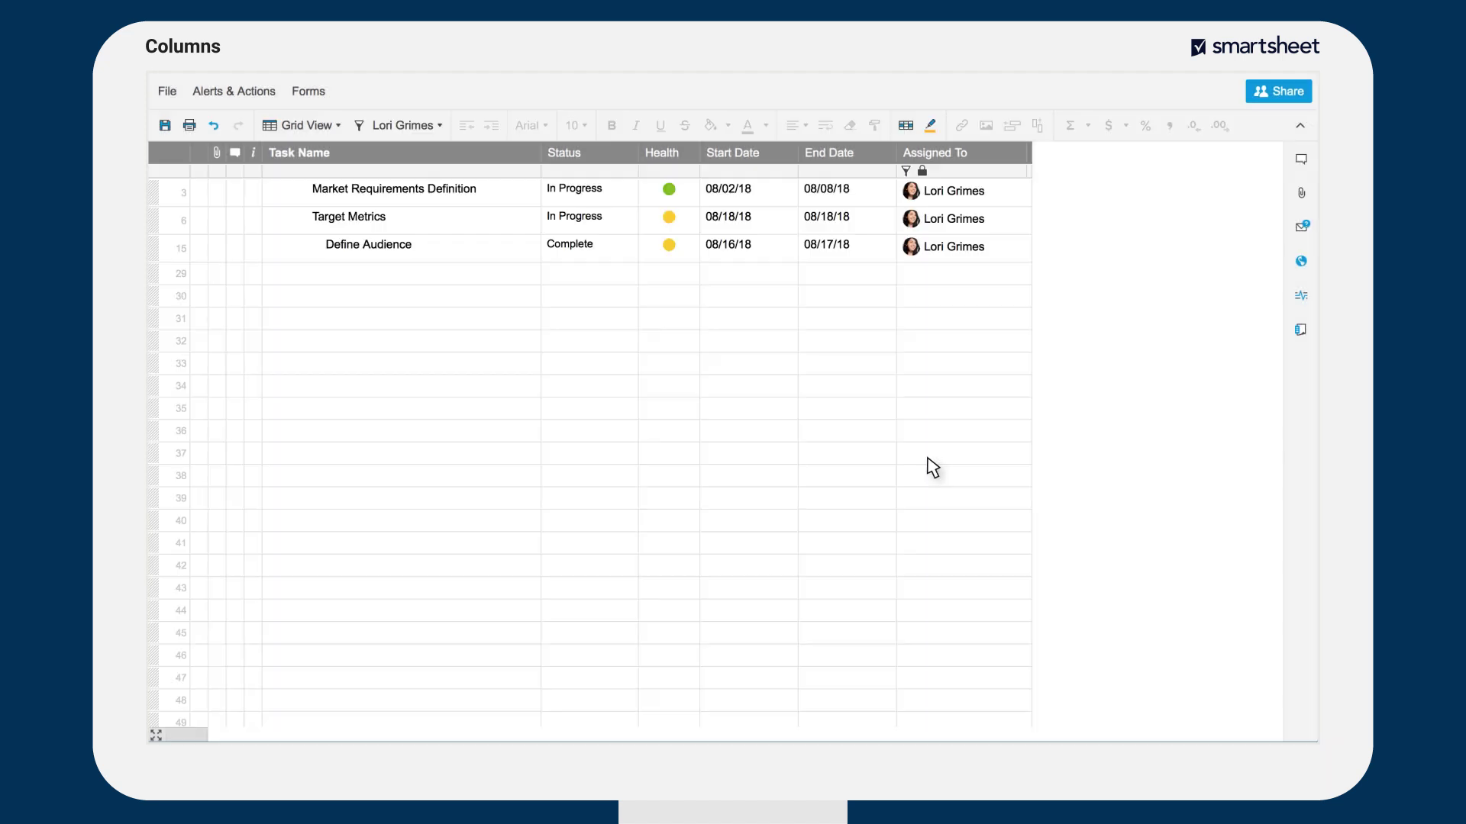